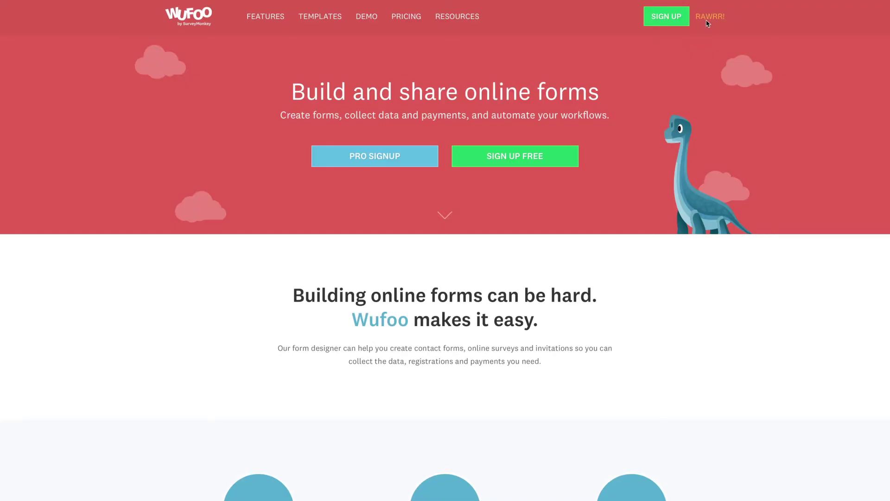
Sign in to Wufoo with the account email and password, landing on the empty Form Manager
{"action": "left_click", "coordinate": [709, 15]}
{"action": "left_click", "coordinate": [356, 141]}
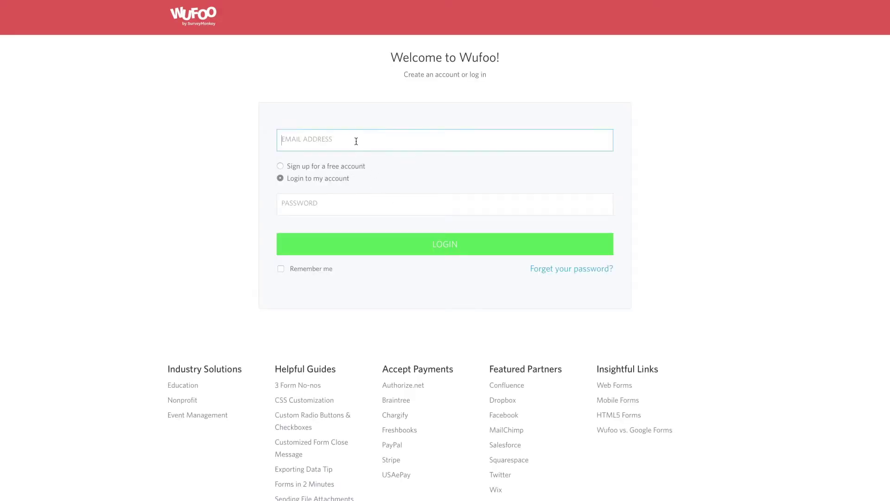
{"action": "key", "text": "Tab"}
{"action": "type", "text": "•••••••"}
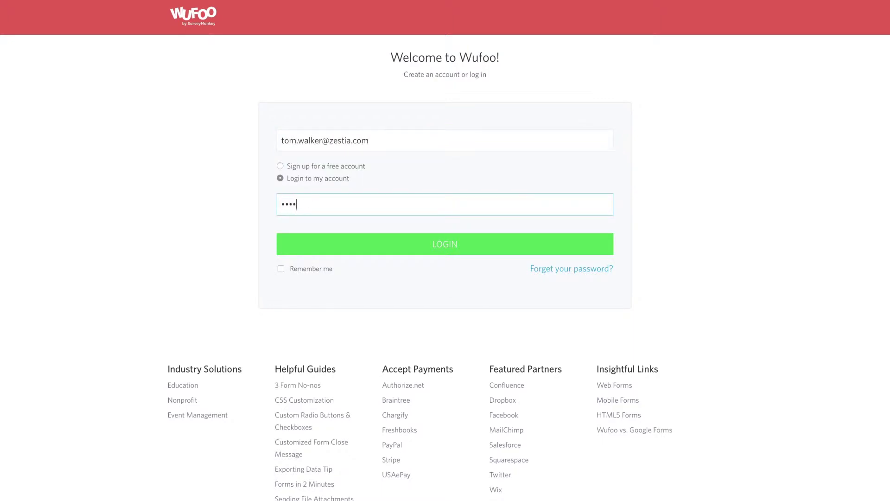
{"action": "type", "text": "••••"}
{"action": "key", "text": "Return"}
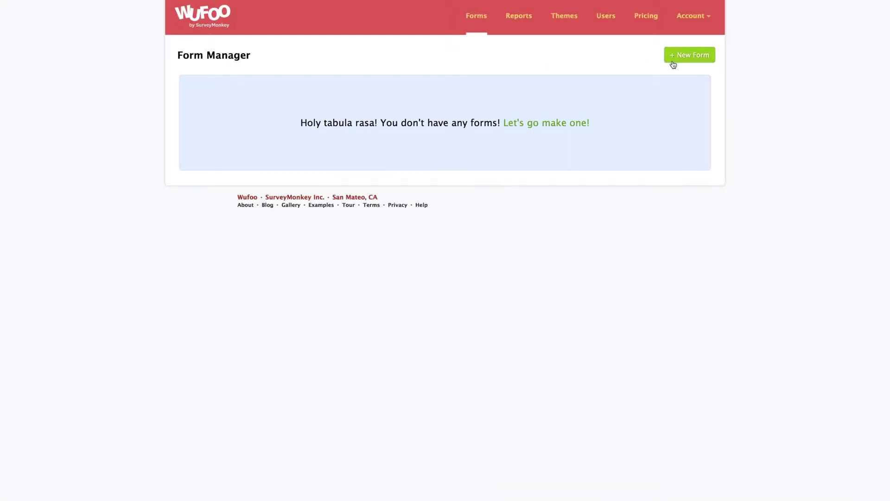
Start a new form and add Name, Email and Address fields to it, in that order
{"action": "left_click", "coordinate": [689, 55]}
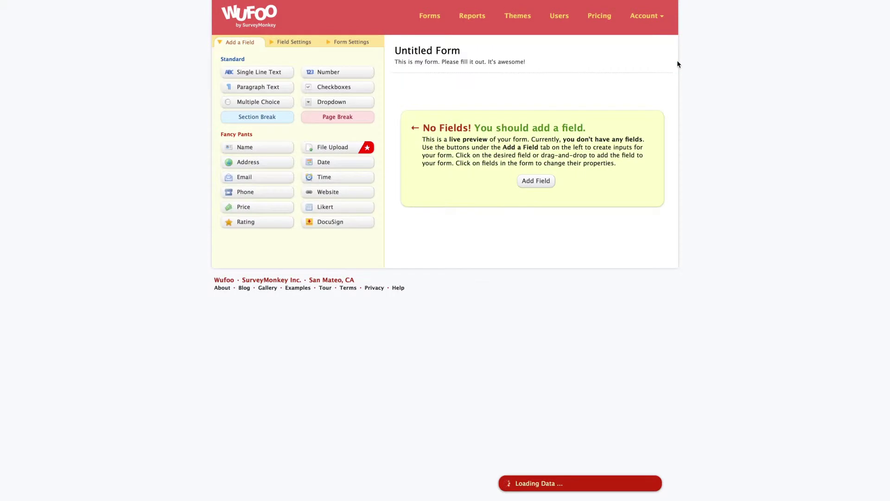
{"action": "left_click_drag", "start_coordinate": [247, 147], "coordinate": [490, 115]}
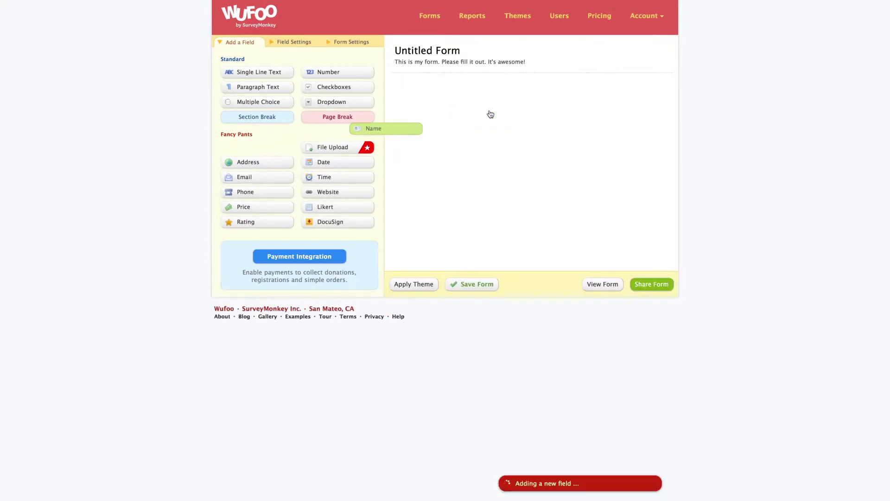
{"action": "left_click_drag", "start_coordinate": [244, 177], "coordinate": [462, 161]}
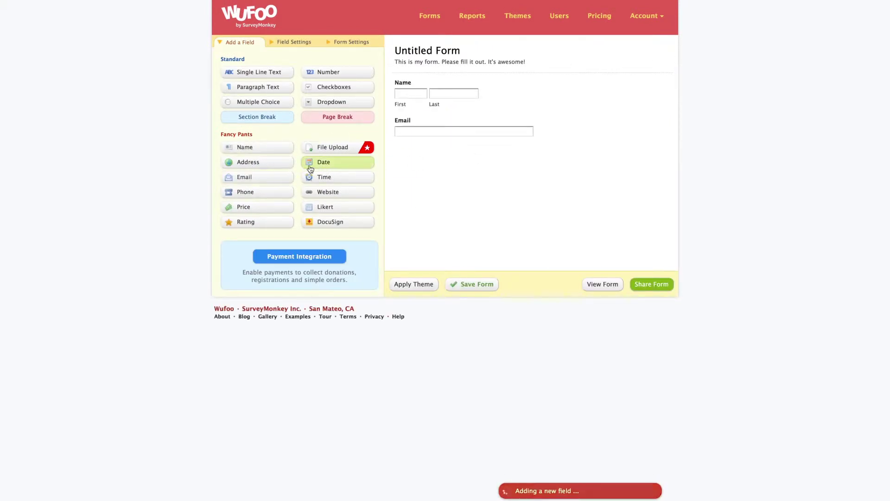
{"action": "left_click_drag", "start_coordinate": [247, 161], "coordinate": [466, 174]}
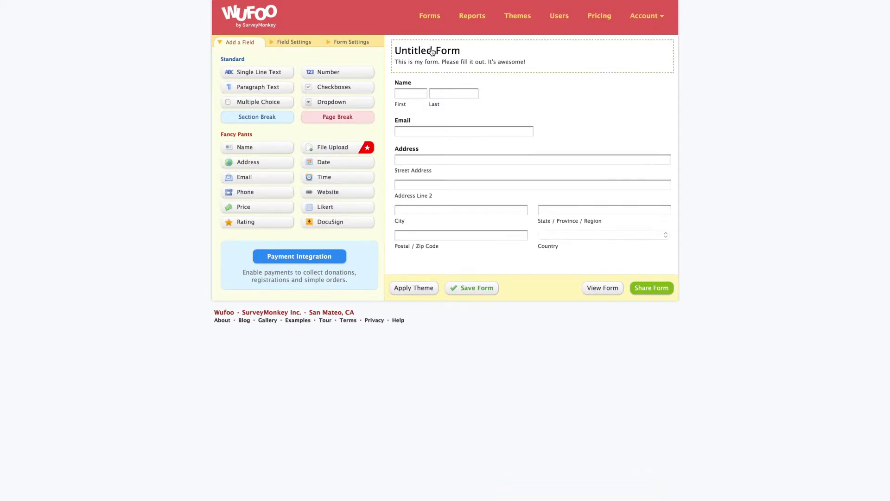
Rename the form to 'My Capsule Form', save it, and return to the Form Manager
{"action": "left_click", "coordinate": [440, 62]}
{"action": "double_click", "coordinate": [259, 69]}
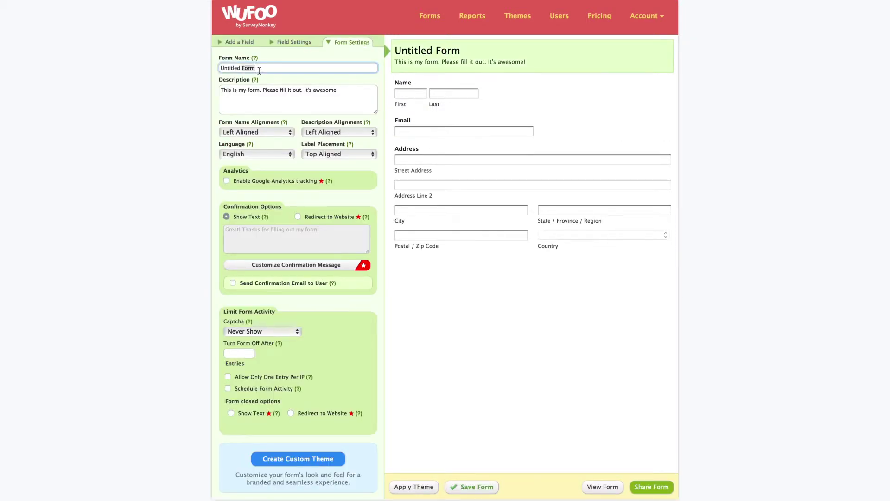
{"action": "key", "text": "ctrl+a"}
{"action": "type", "text": "My Capsu"}
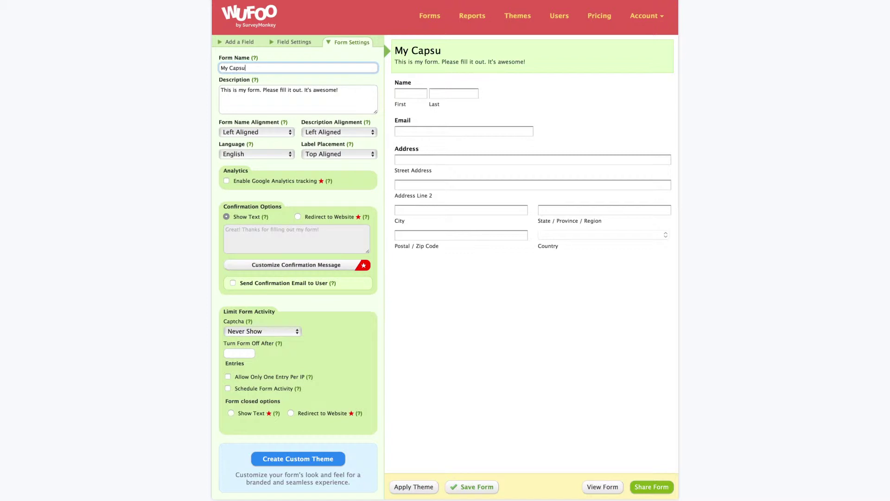
{"action": "type", "text": "le Form"}
{"action": "left_click", "coordinate": [470, 487]}
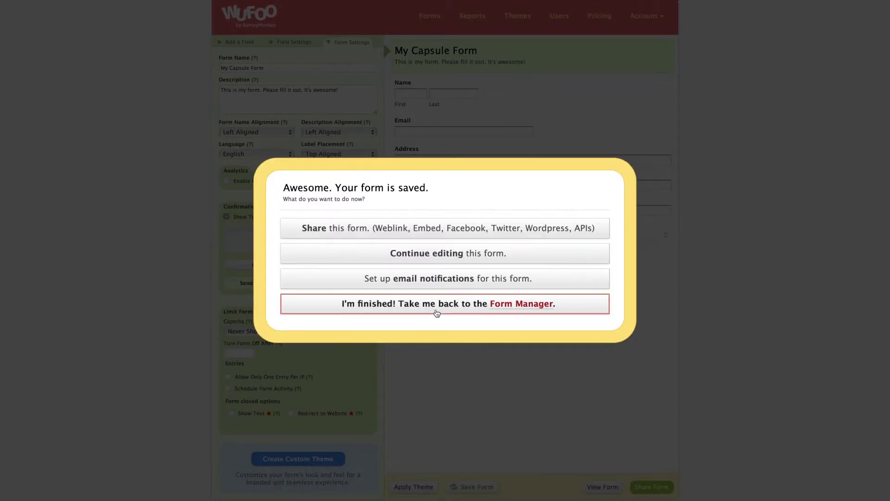
{"action": "left_click", "coordinate": [437, 306]}
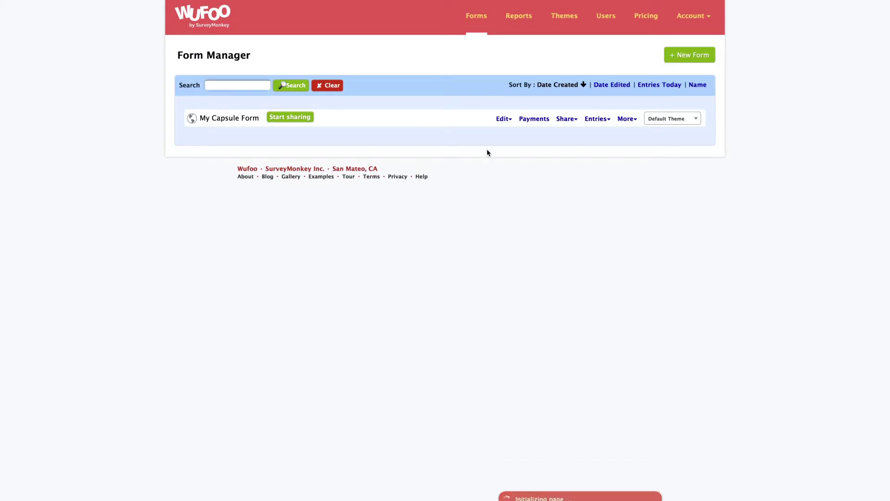
Add a WebHook integration in My Capsule Form's notification settings
{"action": "left_click", "coordinate": [502, 118]}
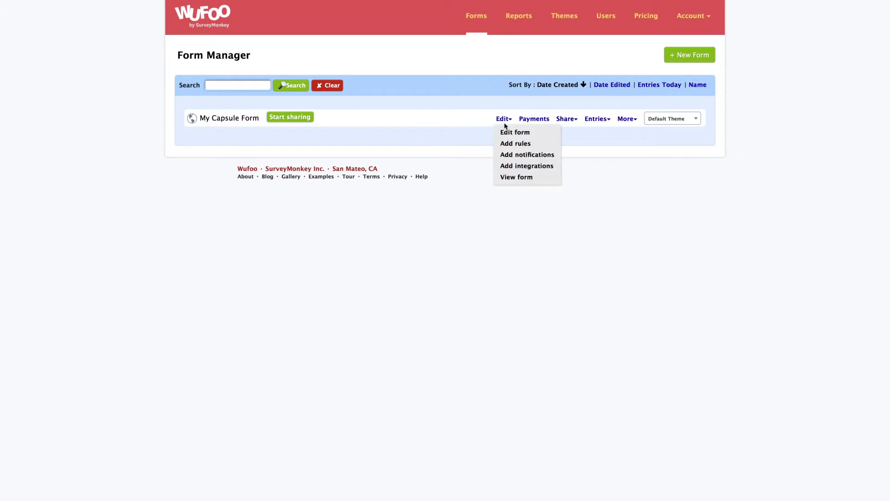
{"action": "left_click", "coordinate": [520, 156]}
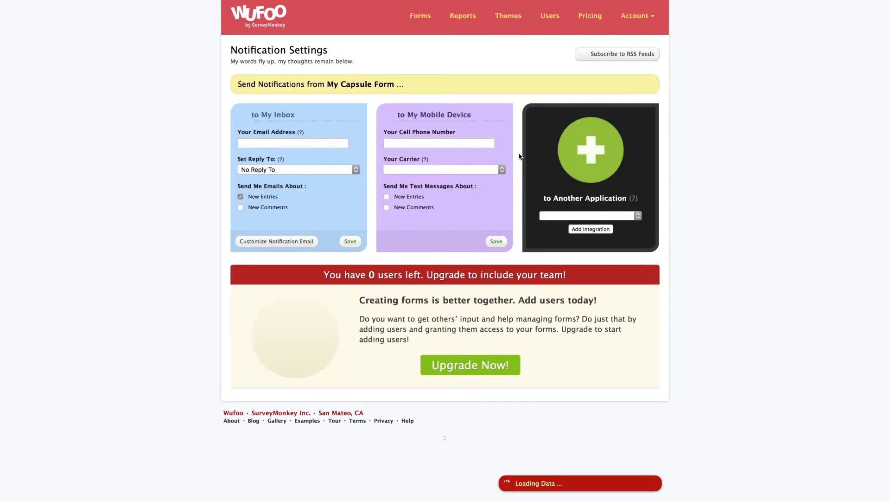
{"action": "left_click", "coordinate": [557, 216]}
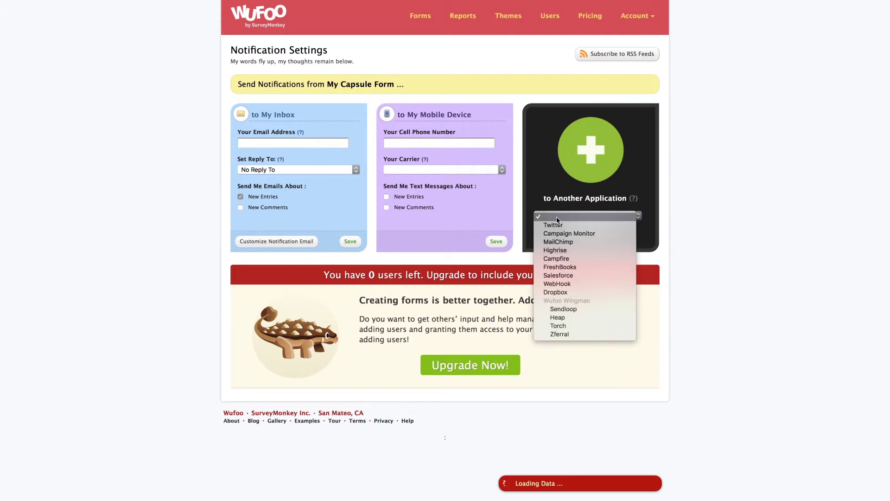
{"action": "left_click", "coordinate": [558, 284]}
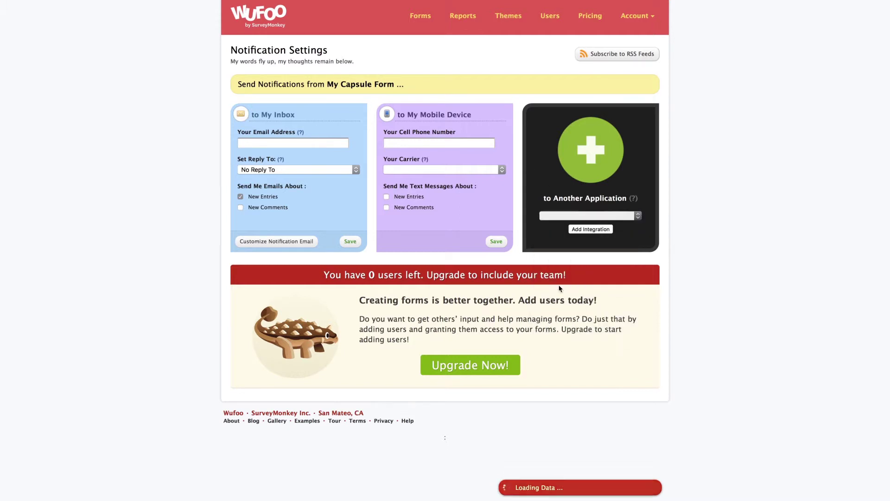
{"action": "left_click", "coordinate": [590, 229]}
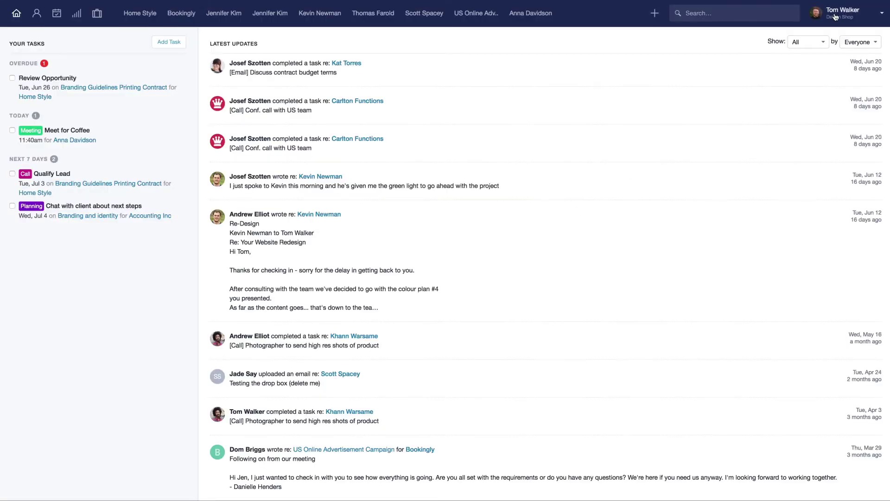
Open Capsule CRM's Account Settings > Integrations page and configure its Wufoo integration
{"action": "left_click", "coordinate": [835, 14]}
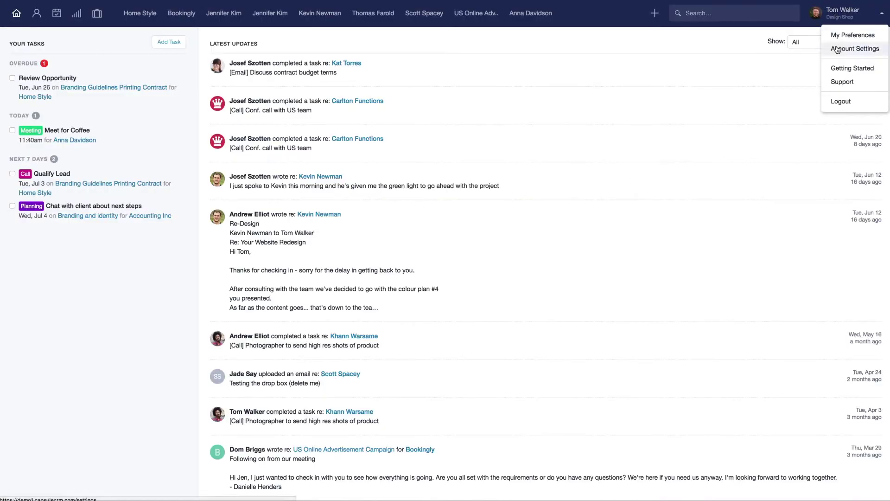
{"action": "left_click", "coordinate": [855, 49]}
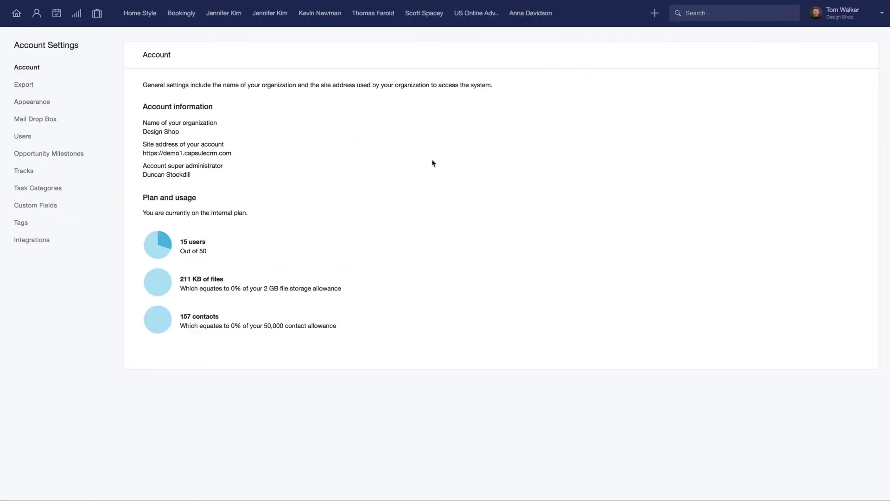
{"action": "left_click", "coordinate": [32, 240]}
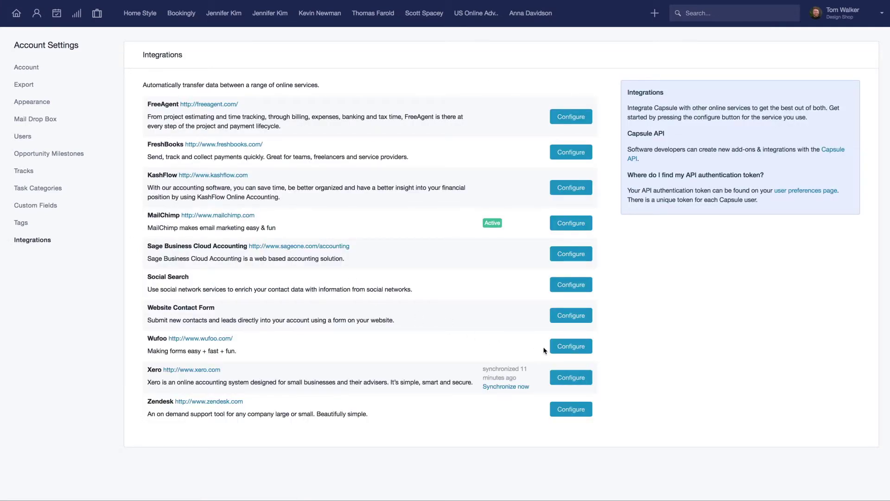
{"action": "left_click", "coordinate": [571, 347]}
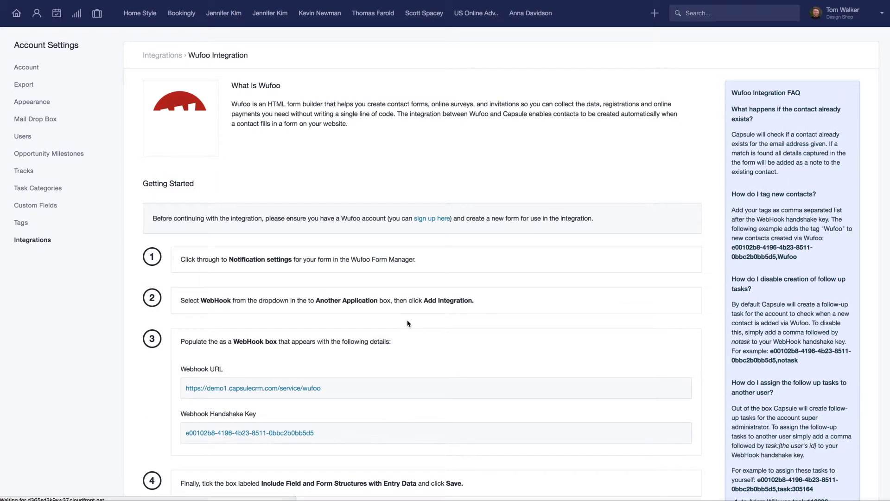
{"action": "scroll", "coordinate": [406, 320], "scroll_direction": "down", "scroll_amount": 1}
{"action": "scroll", "coordinate": [407, 319], "scroll_direction": "down", "scroll_amount": 1}
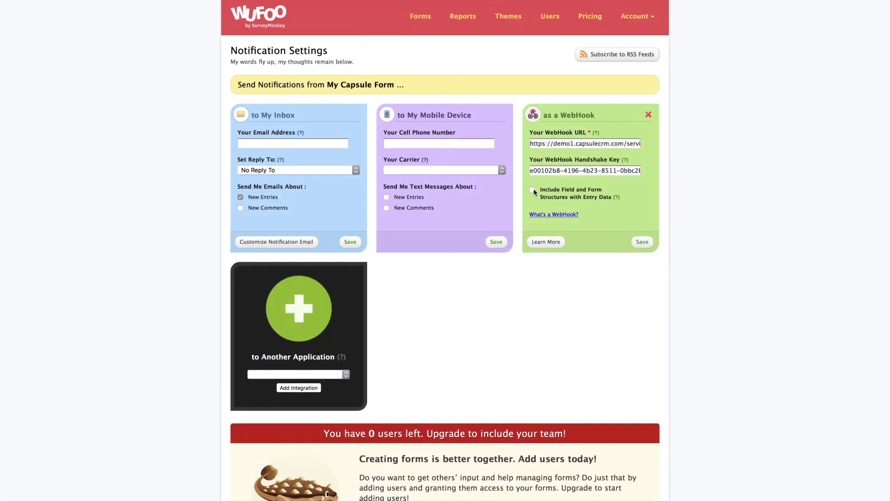
Enable 'Include Field and Form Structures with Entry Data' on the WebHook and save it
{"action": "left_click", "coordinate": [533, 190]}
{"action": "left_click", "coordinate": [643, 241]}
{"action": "left_click", "coordinate": [421, 16]}
{"action": "mouse_move", "coordinate": [597, 120]}
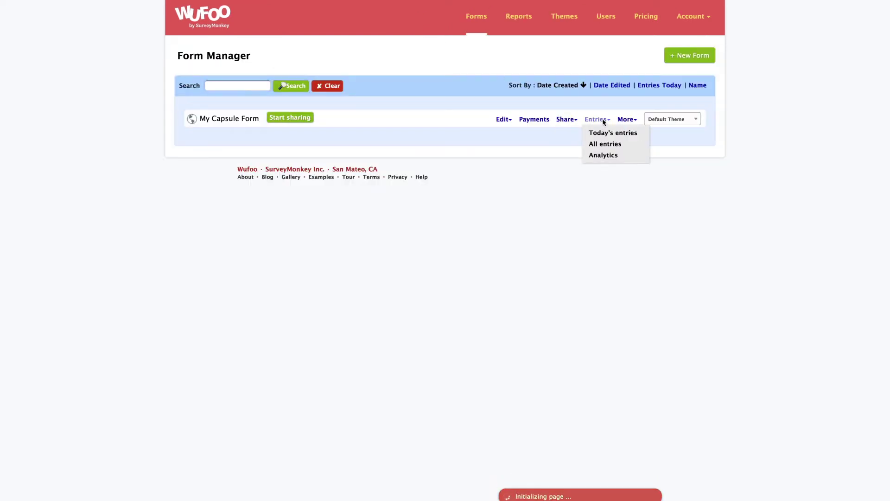
{"action": "left_click", "coordinate": [605, 143]}
{"action": "left_click", "coordinate": [543, 143]}
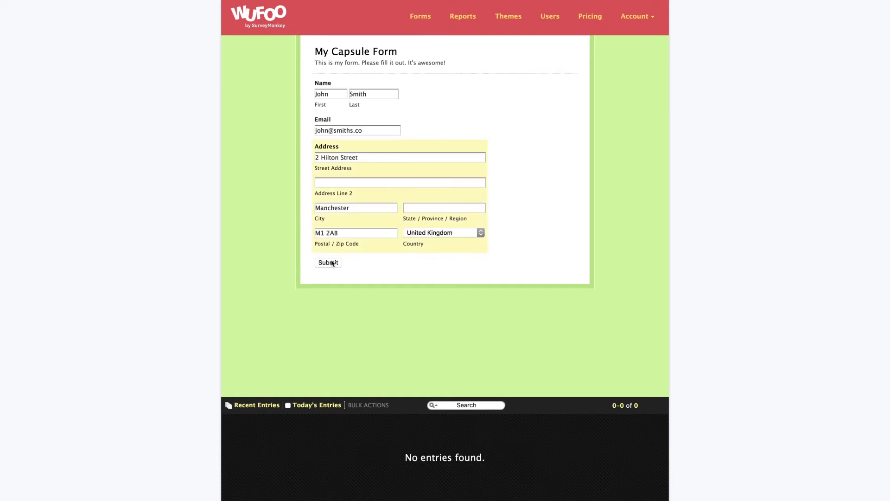
{"action": "left_click", "coordinate": [328, 262]}
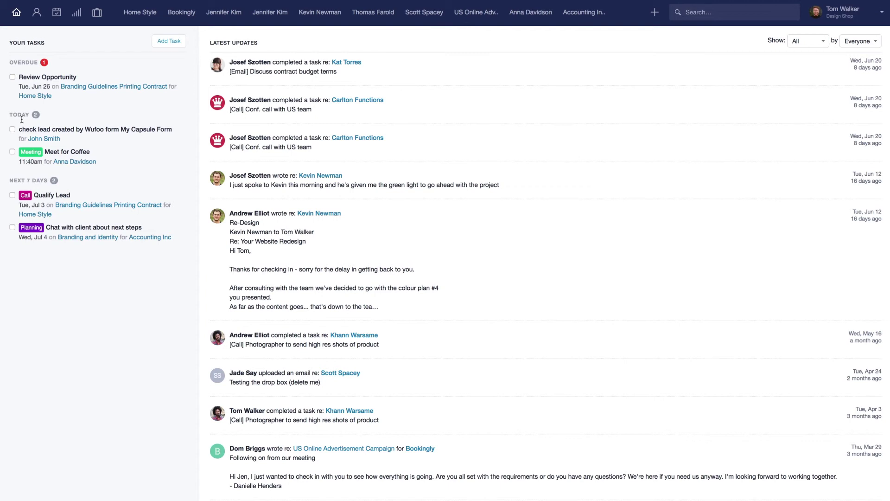
Open John Smith's contact from Your Tasks and mark its Wufoo lead-check task done
{"action": "left_click", "coordinate": [44, 138]}
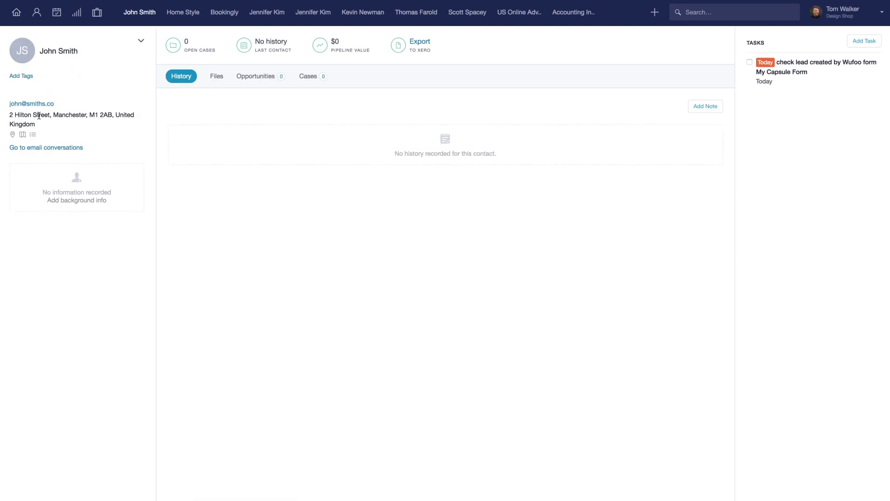
{"action": "left_click", "coordinate": [750, 63]}
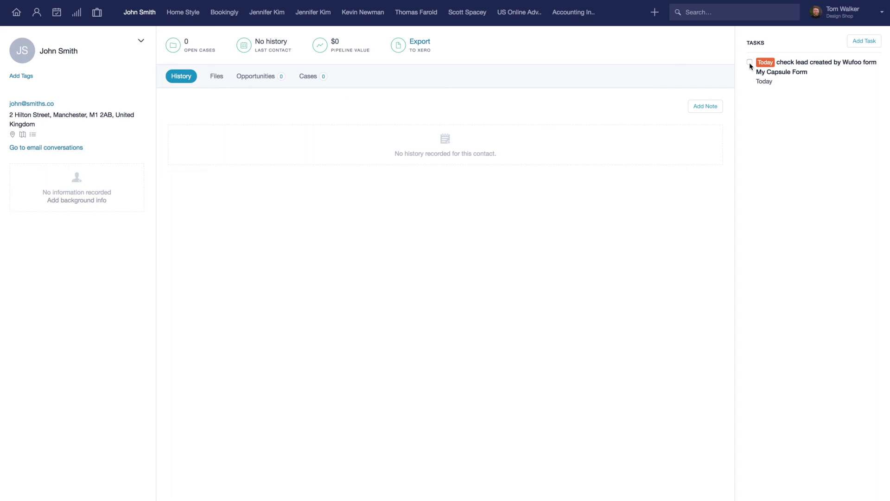